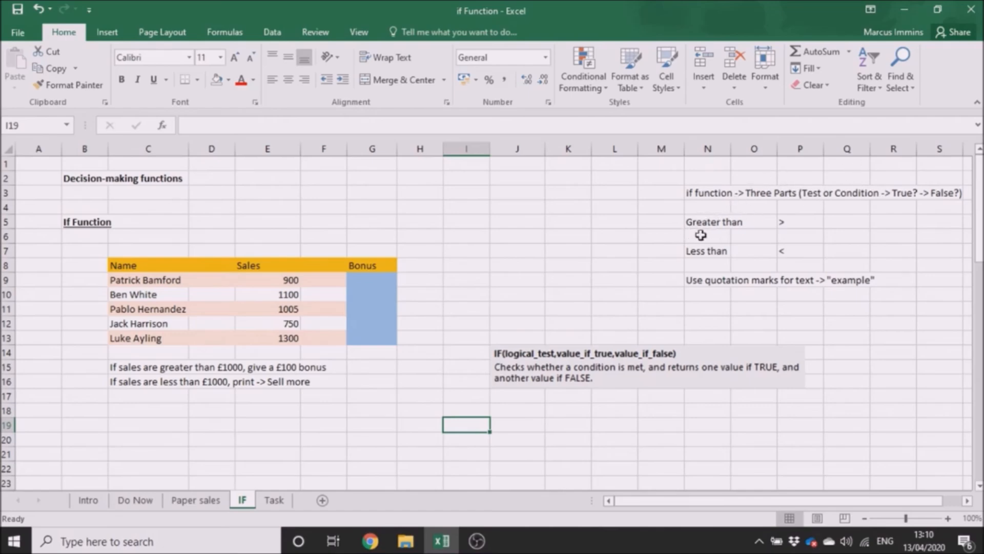
pyautogui.click(700, 234)
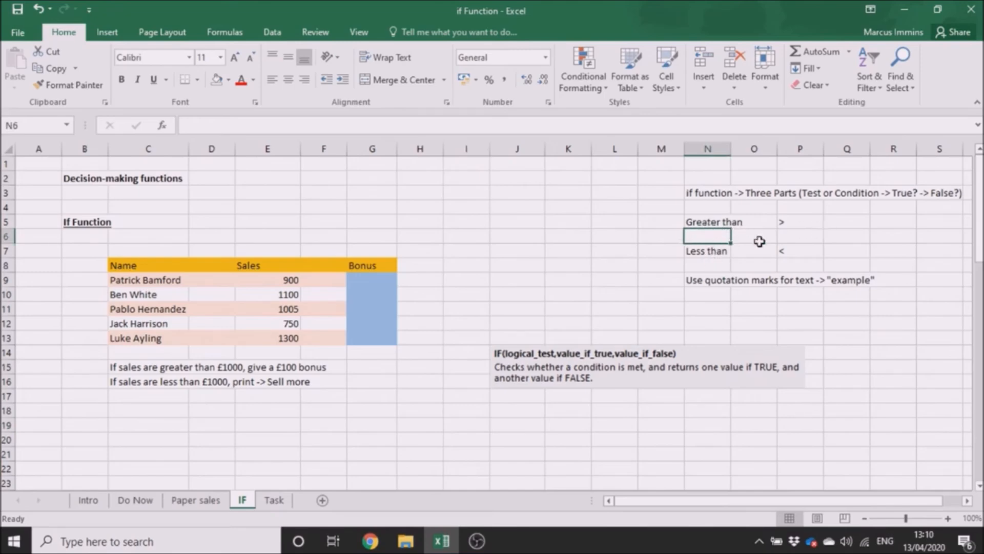
pyautogui.click(791, 236)
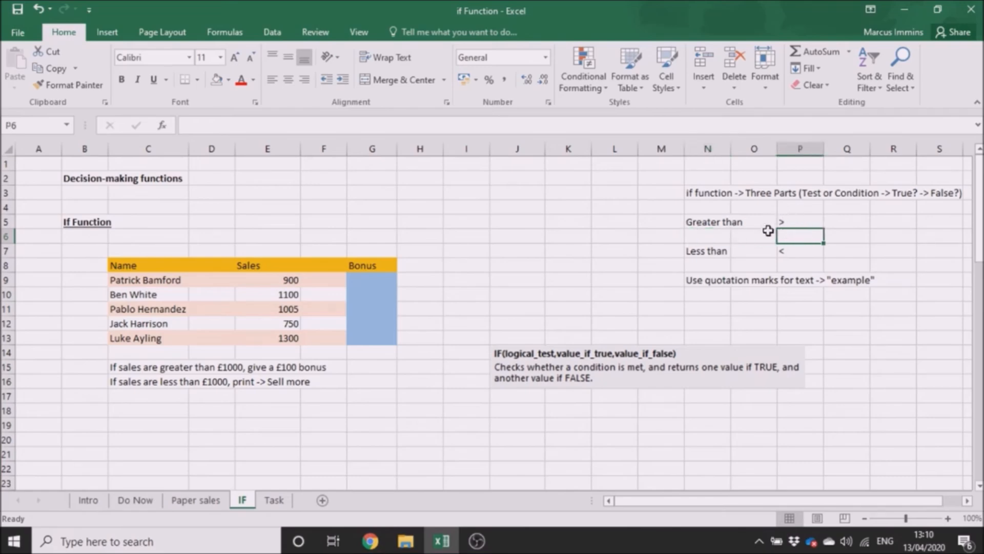
pyautogui.click(708, 311)
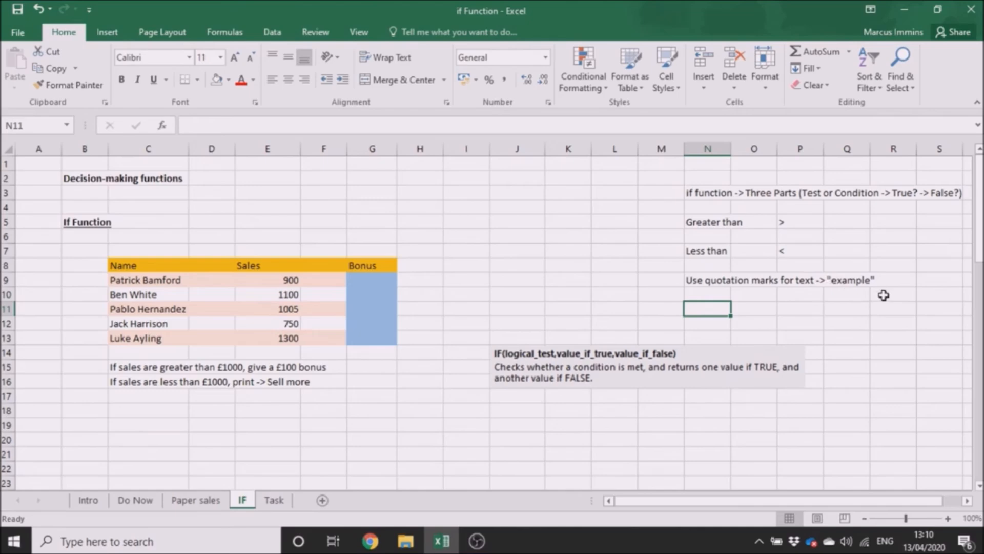
pyautogui.click(385, 462)
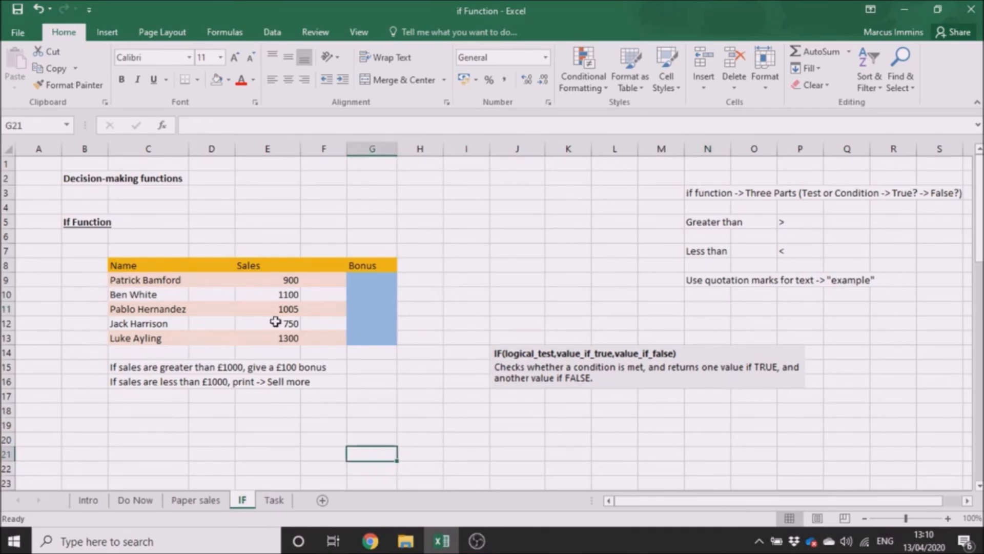
# Format the Sales figures in E9:E13 as Currency.
pyautogui.click(262, 281)
pyautogui.moveTo(262, 281); pyautogui.dragTo(265, 338)
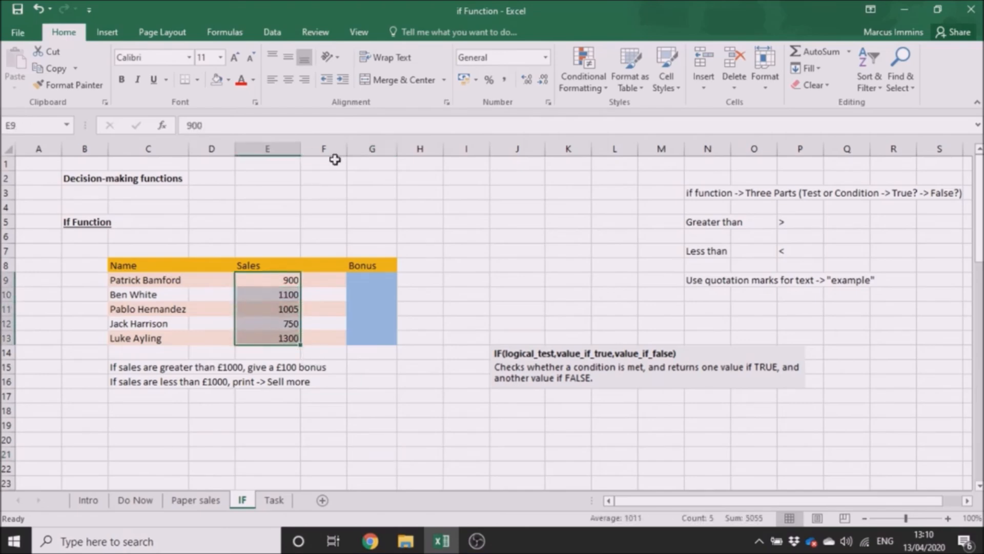
pyautogui.click(545, 57)
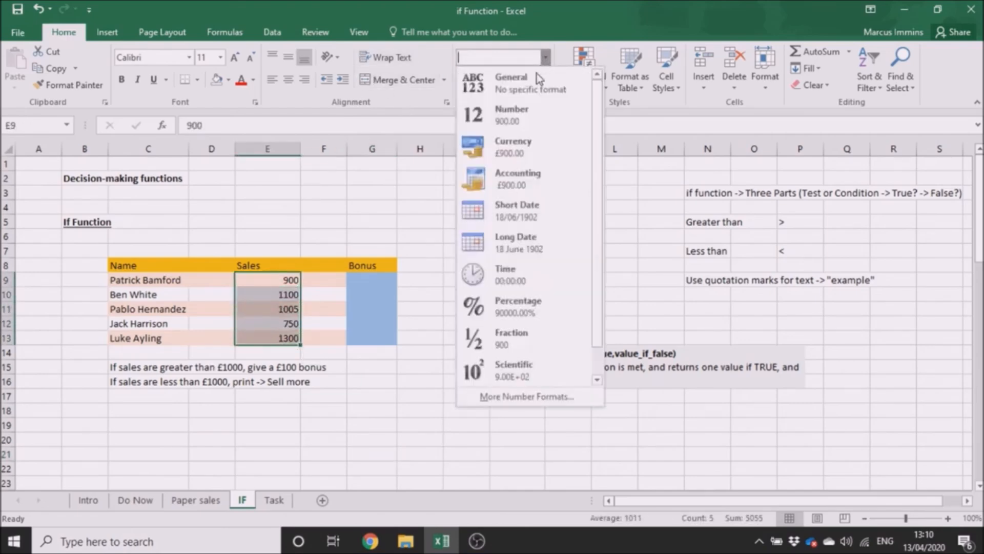
pyautogui.click(514, 142)
pyautogui.click(453, 308)
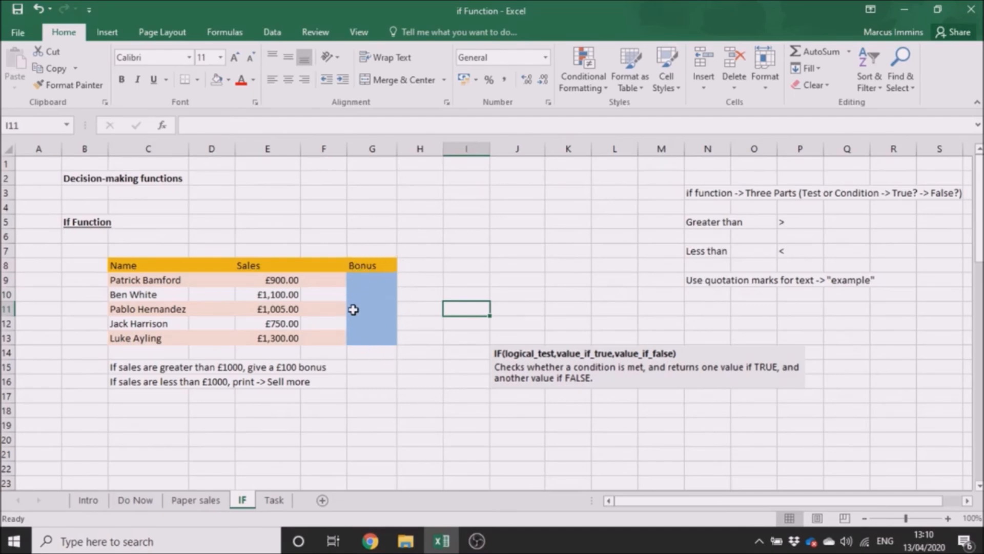
pyautogui.click(349, 382)
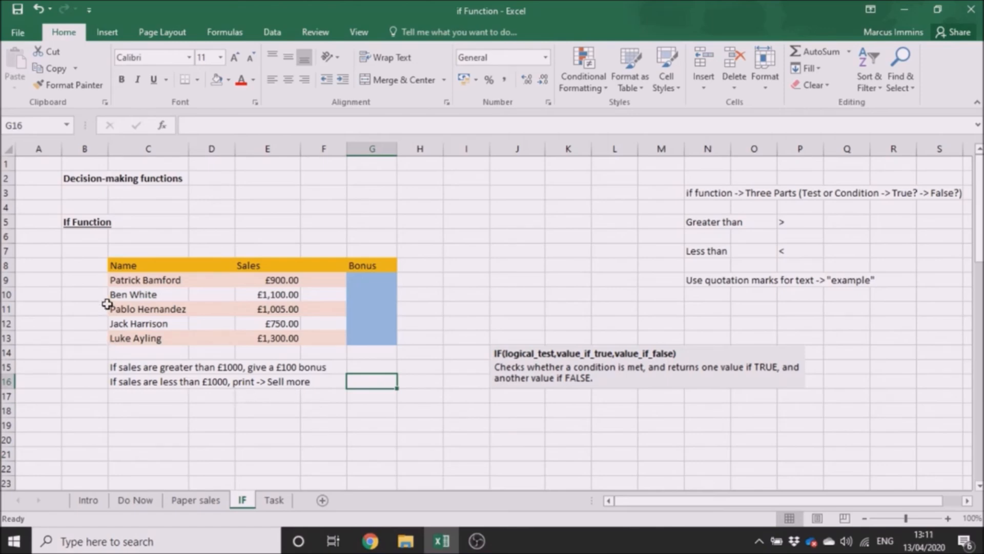
pyautogui.click(132, 281)
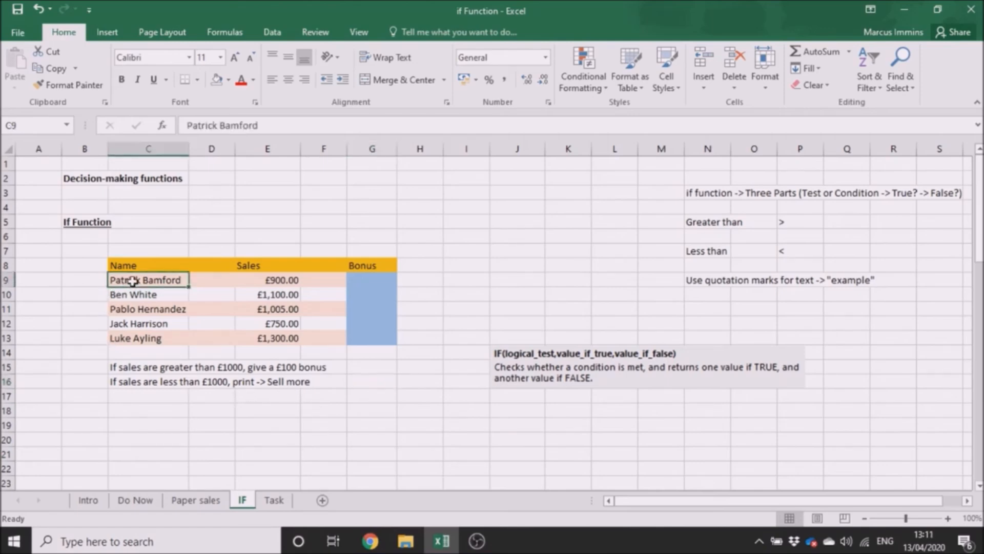
pyautogui.click(252, 281)
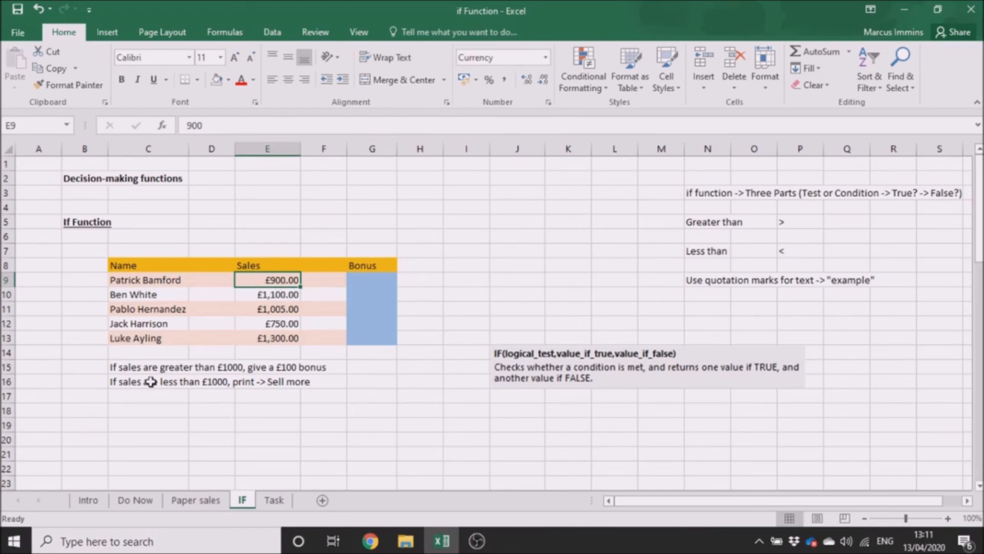
pyautogui.click(173, 406)
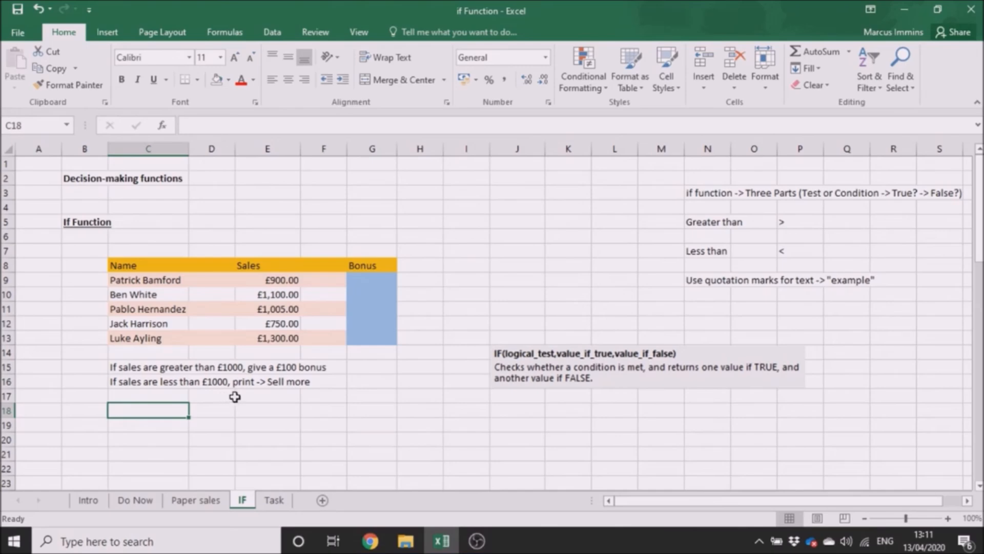
pyautogui.click(275, 395)
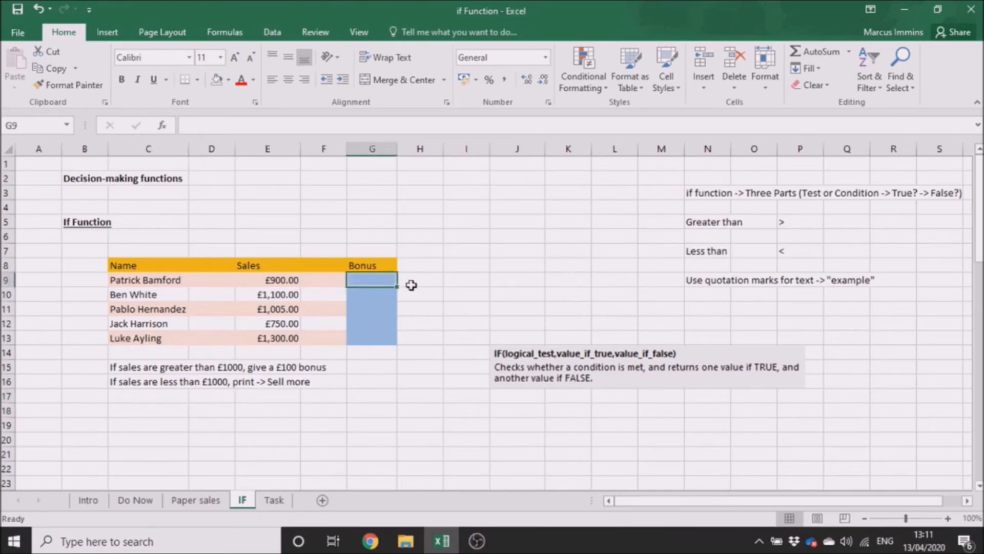
# Enter the plain text "Sell more" in the first Bonus cell, G9.
pyautogui.write('Sell more')
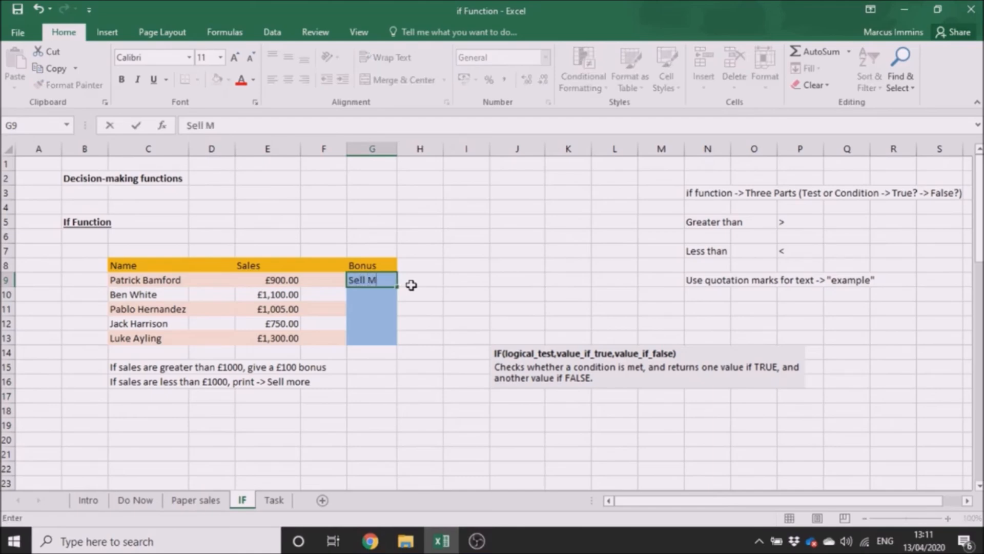
pyautogui.press('Return')
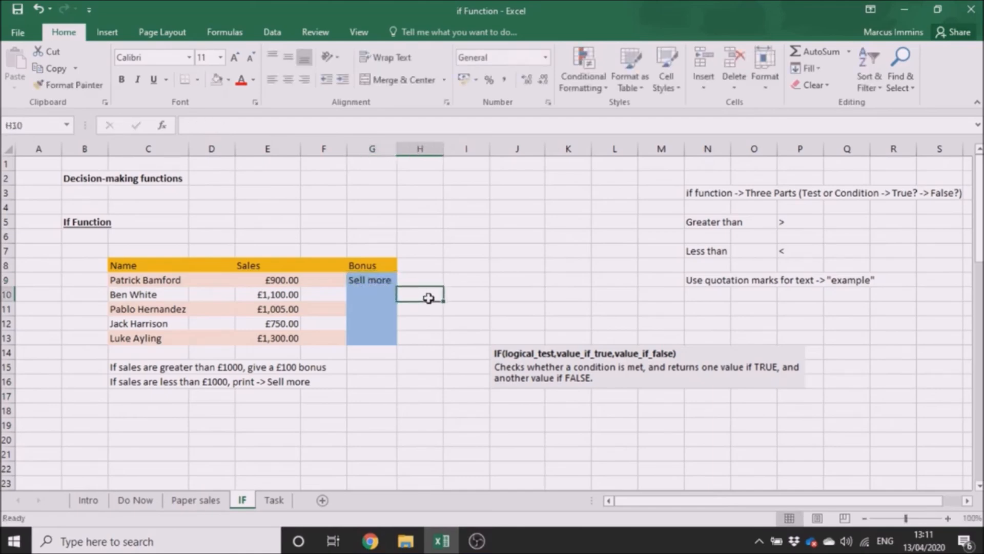
pyautogui.press('Return')
pyautogui.press('Return')
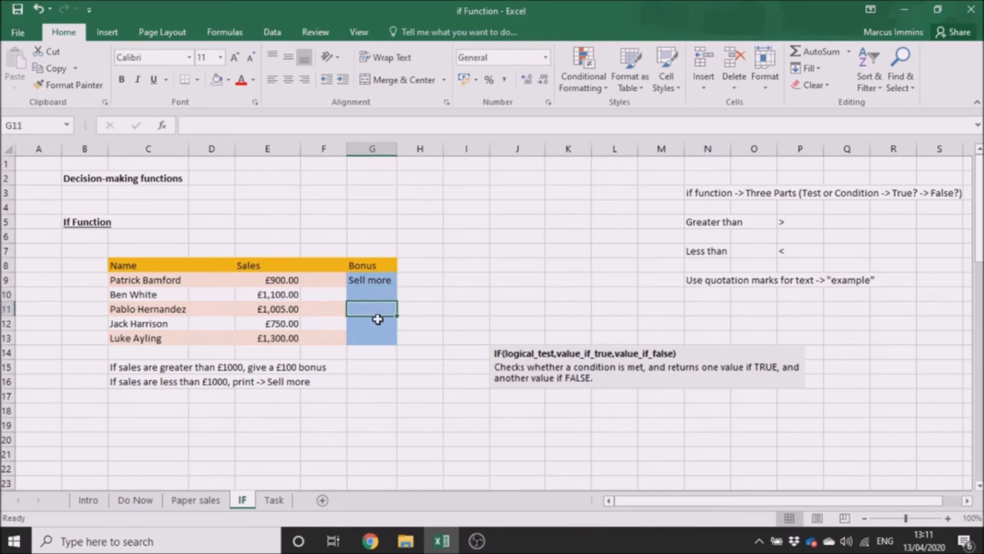
pyautogui.press('Return')
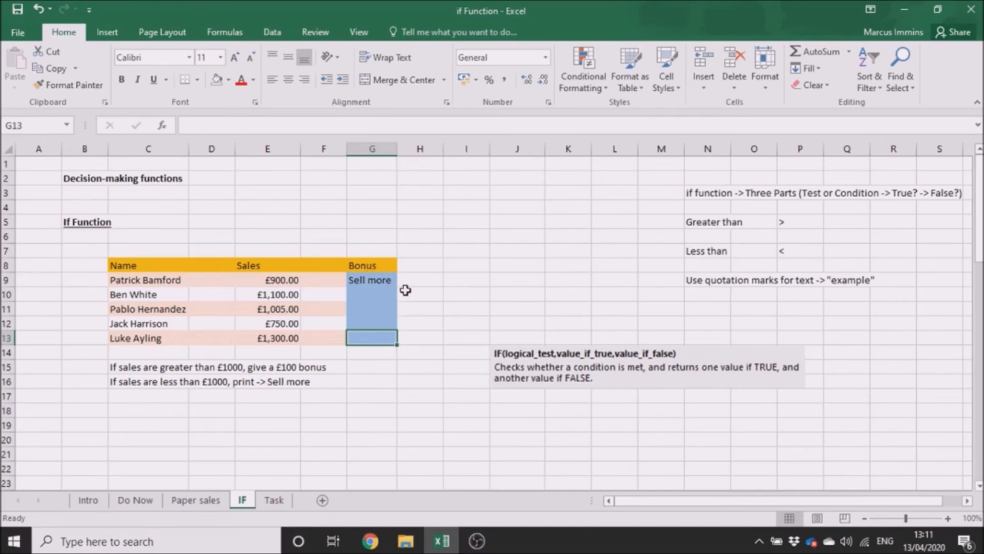
pyautogui.press('Return')
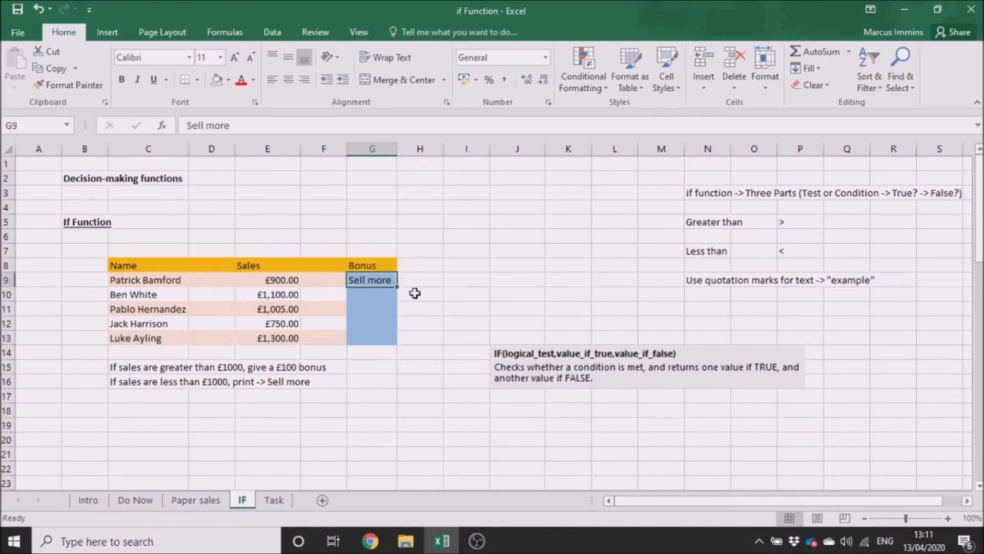
# Replace the text in G9 with the start of an IF formula whose logical test is E9 > 1000.
pyautogui.press('BackSpace')
pyautogui.write('=')
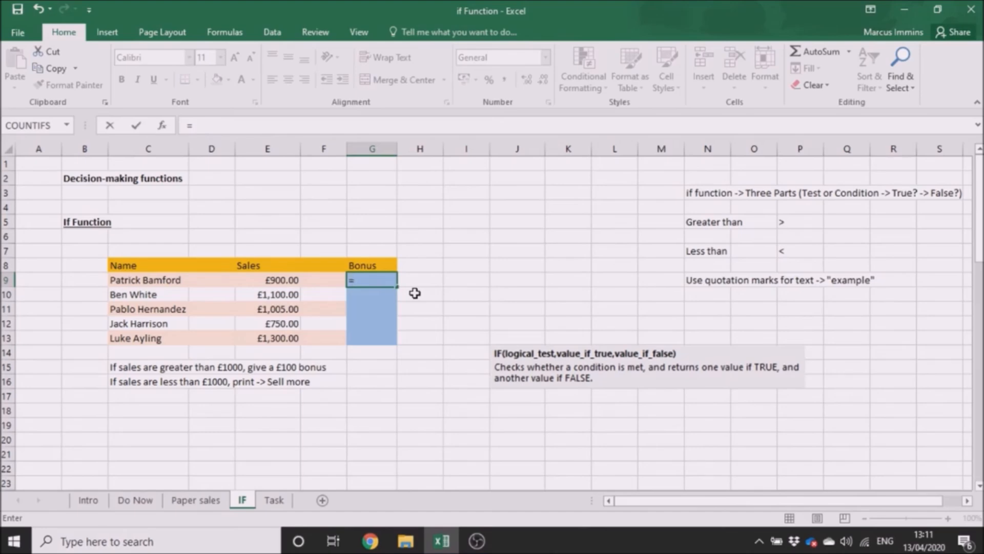
pyautogui.write('IF')
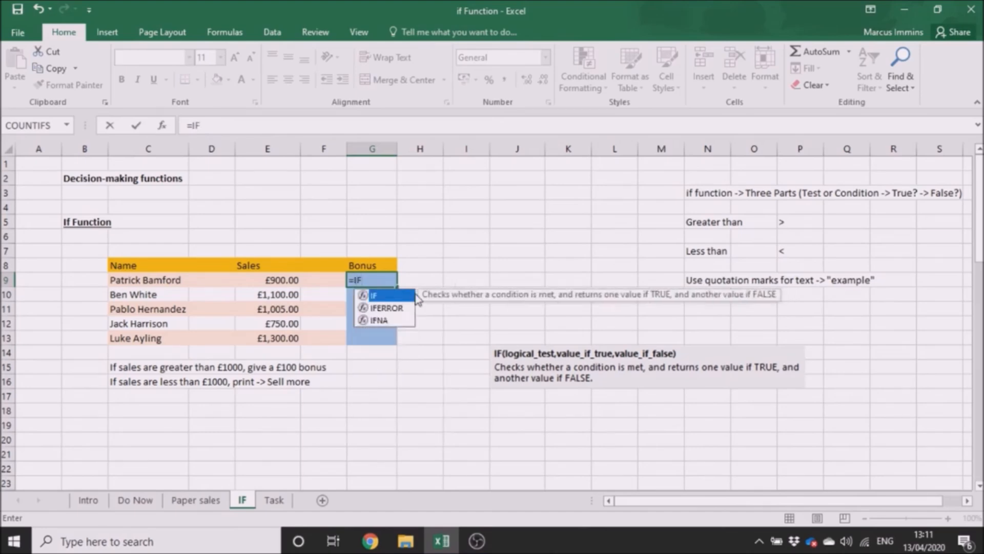
pyautogui.doubleClick(387, 298)
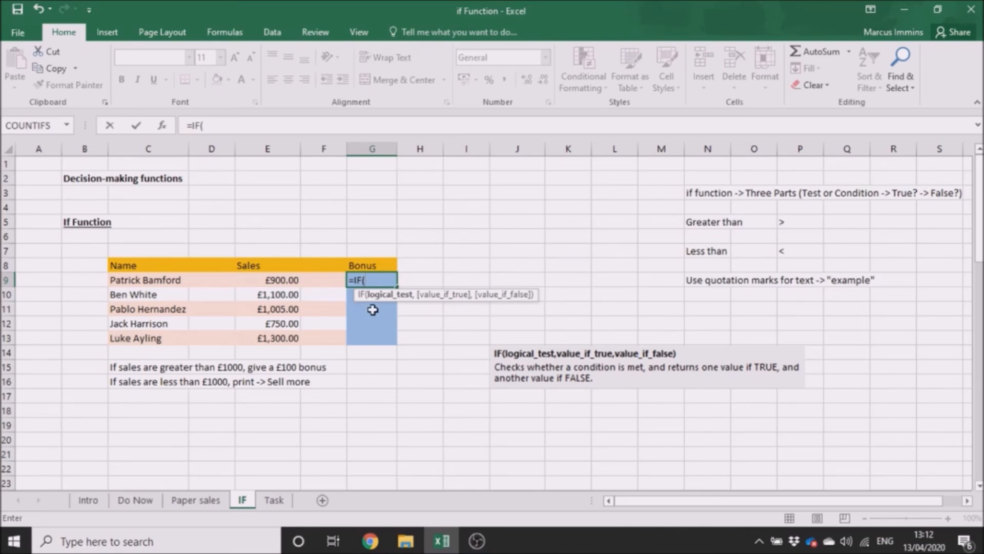
pyautogui.click(253, 281)
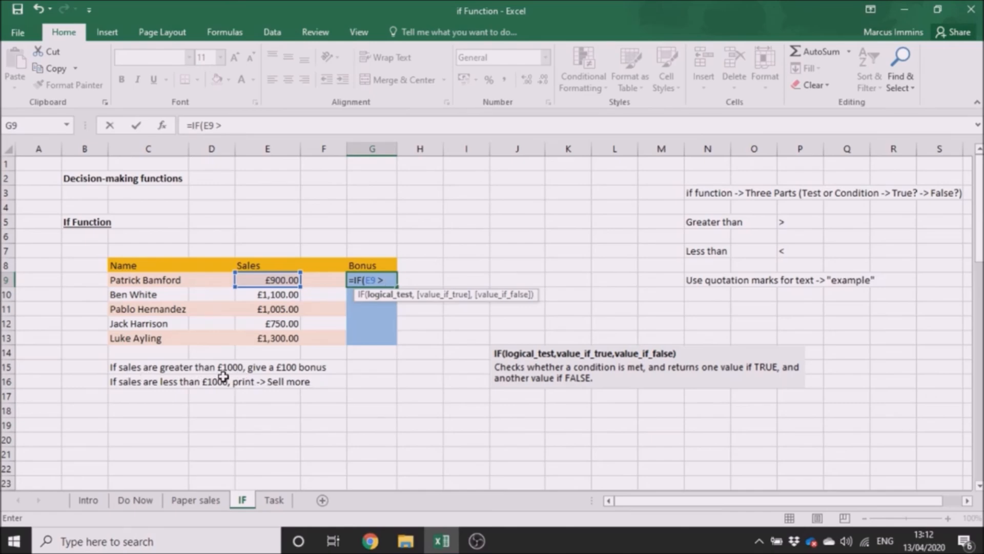
pyautogui.write('1000')
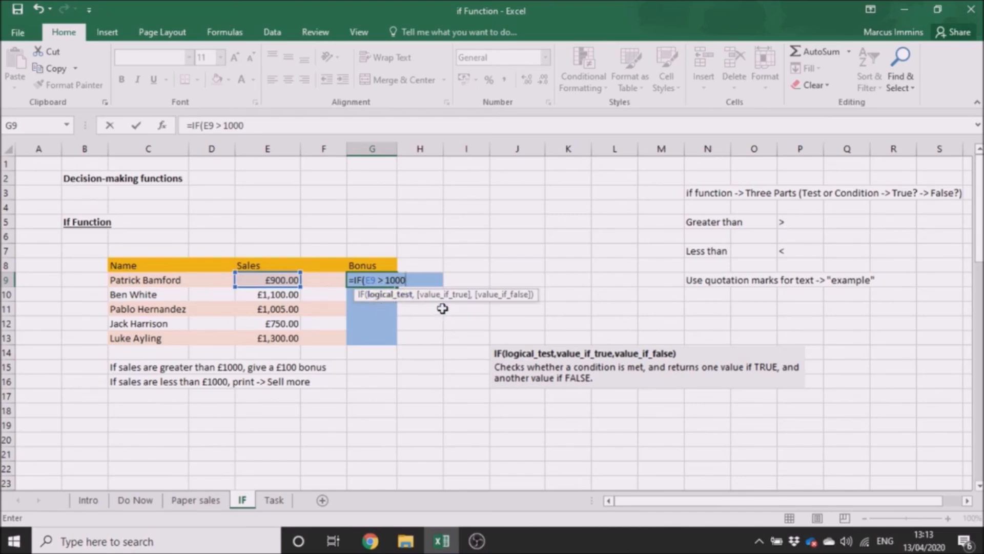
pyautogui.write(',')
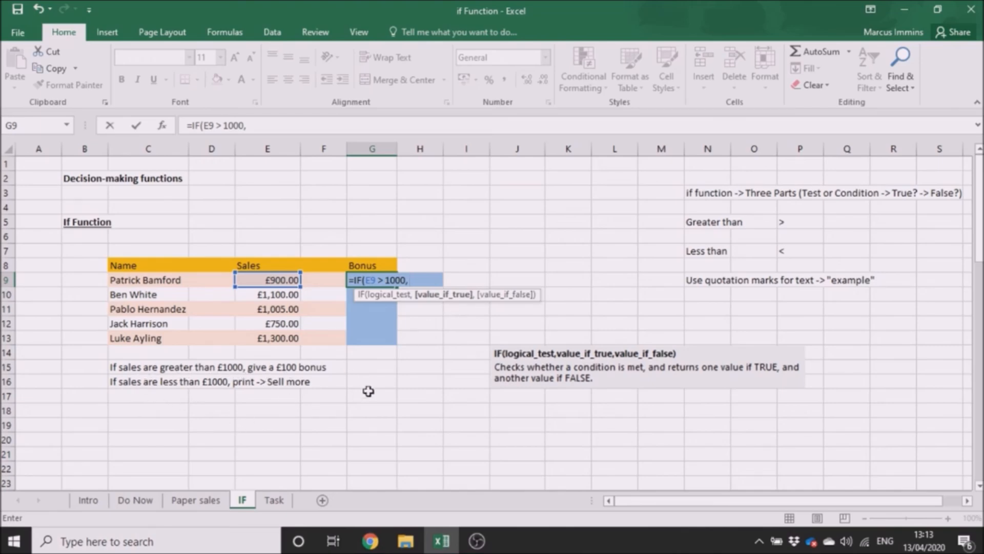
# Complete the IF formula in G9 with 100 as the value if true and "Sell more" as the value if false.
pyautogui.write('100')
pyautogui.write(',')
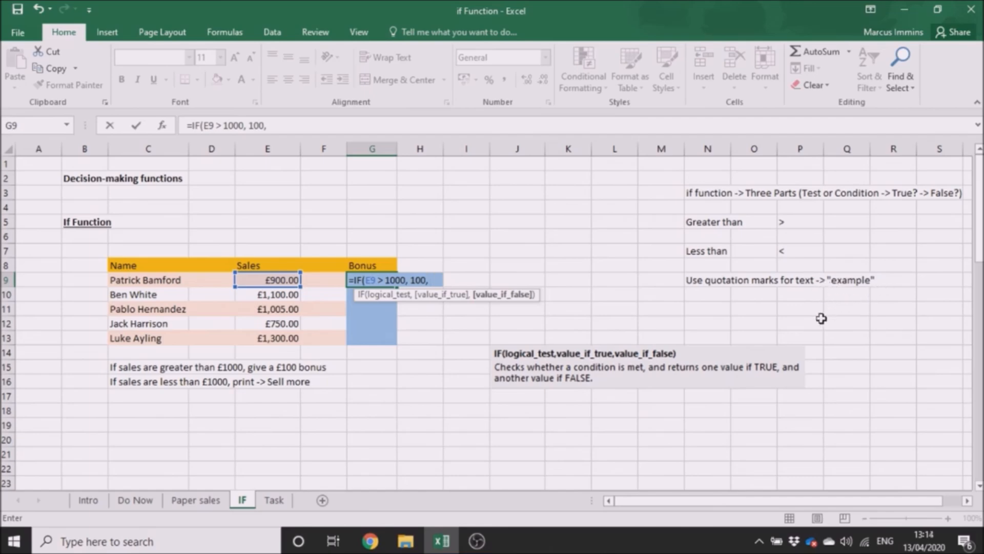
pyautogui.write('"Sell more')
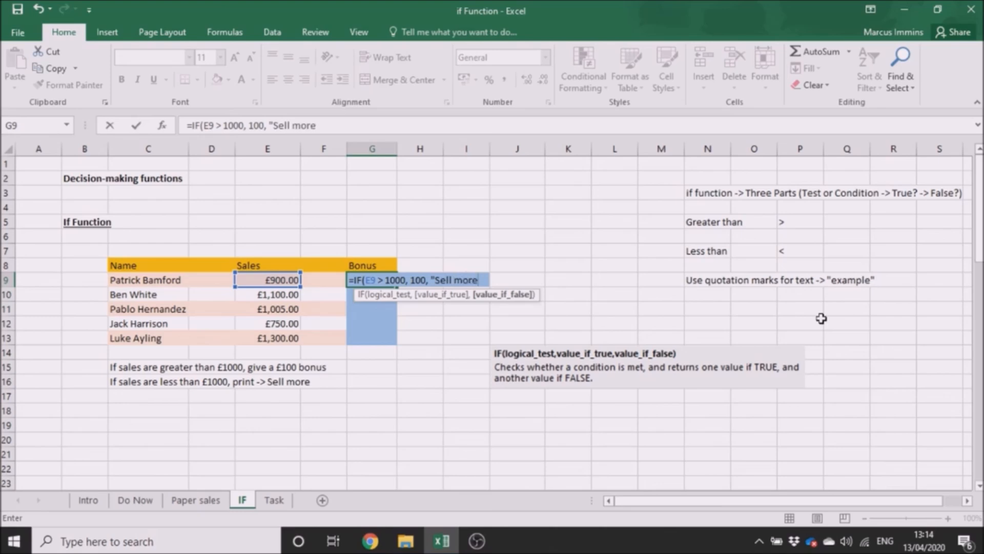
pyautogui.write('")')
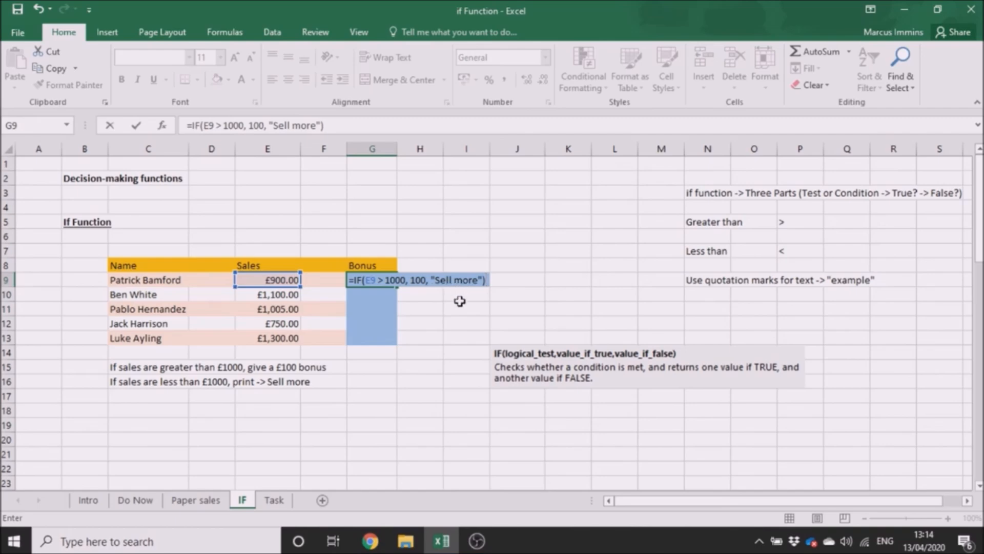
pyautogui.press('Return')
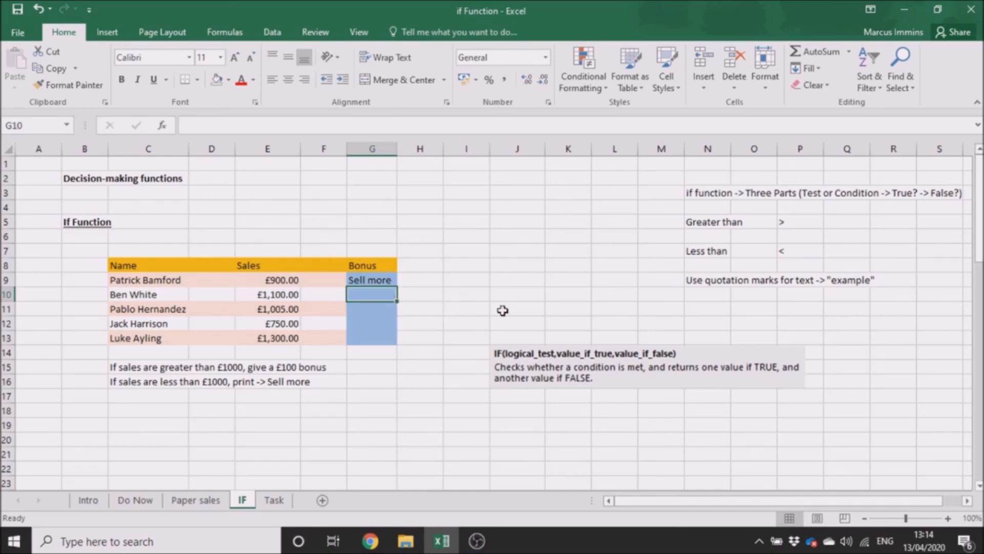
# Start an IF formula in G10 whose logical test is E10 > 1000.
pyautogui.write('=')
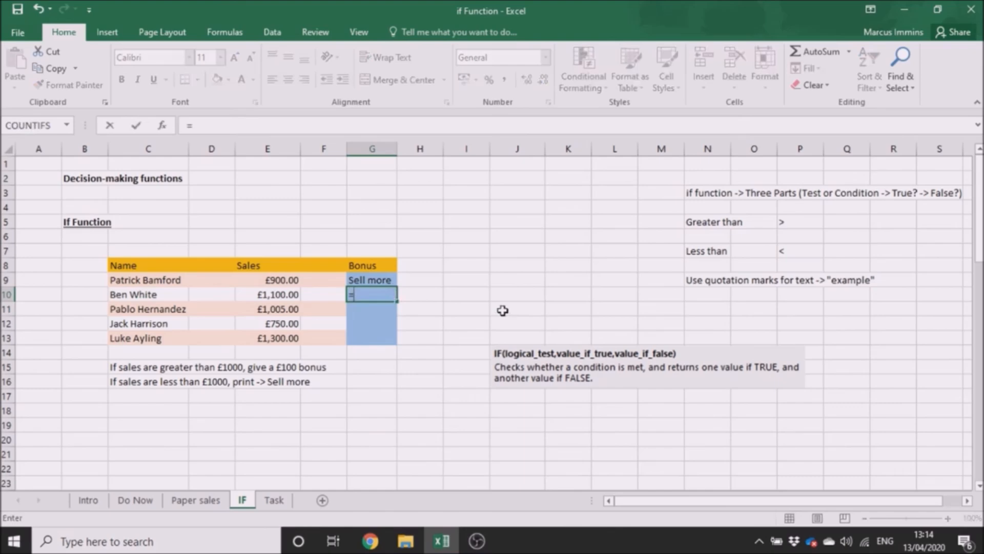
pyautogui.write('IF')
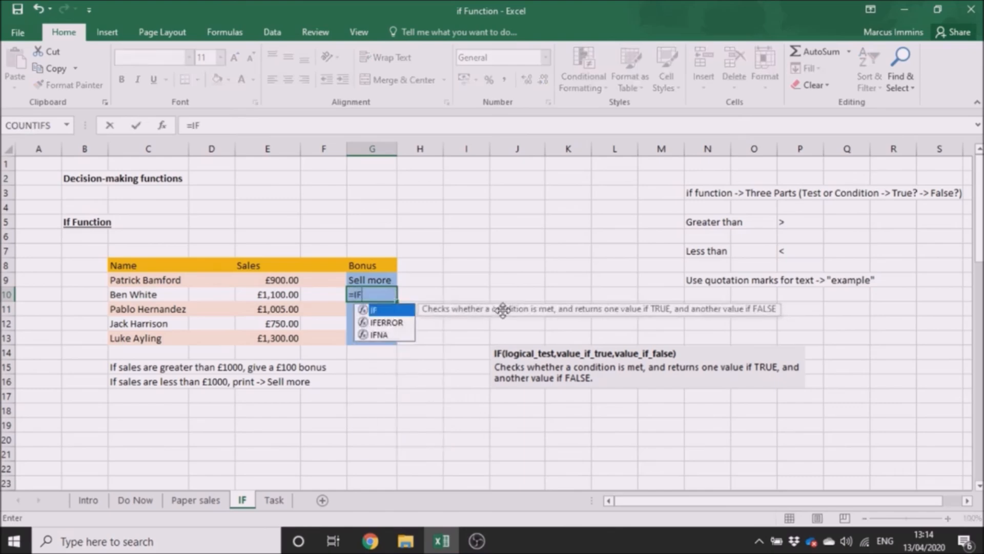
pyautogui.doubleClick(392, 310)
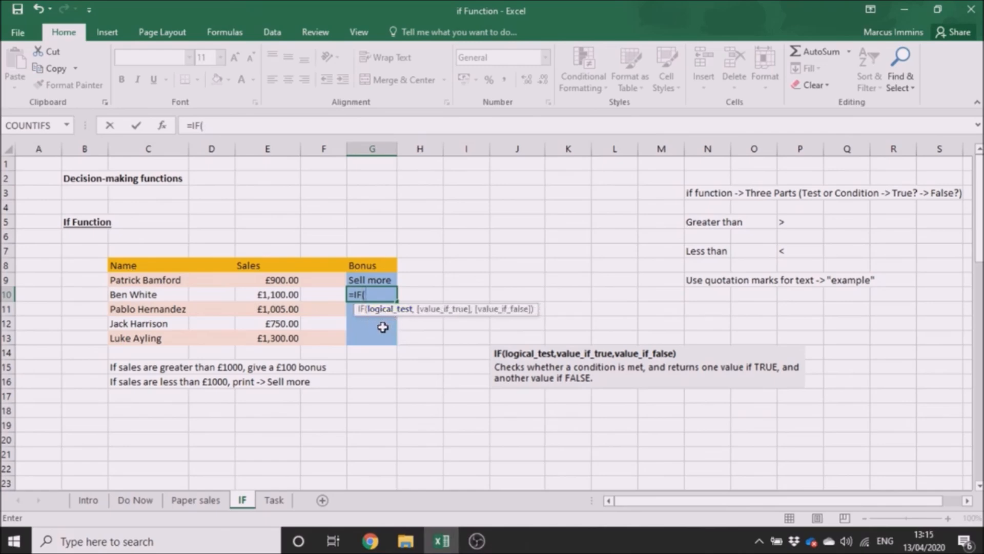
pyautogui.click(246, 296)
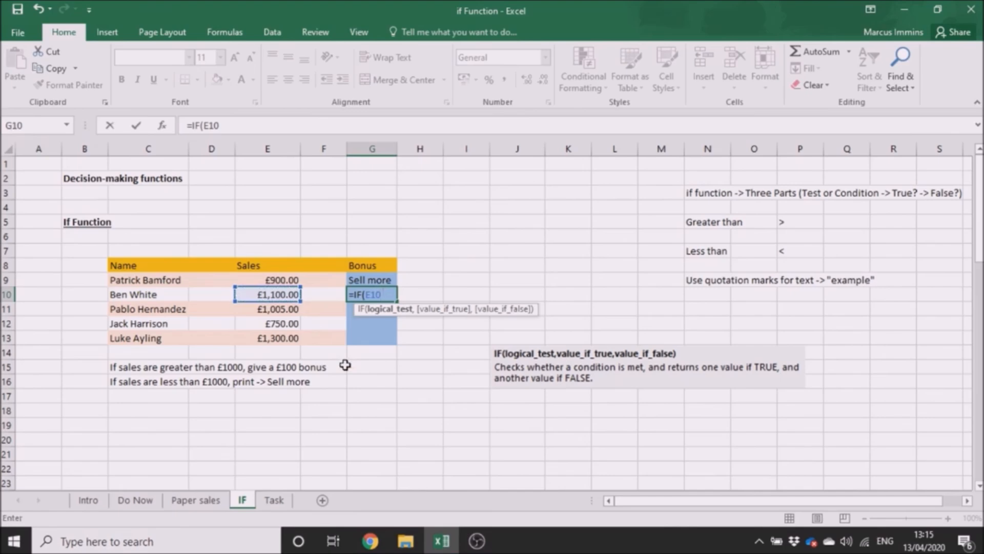
pyautogui.write('> 1000')
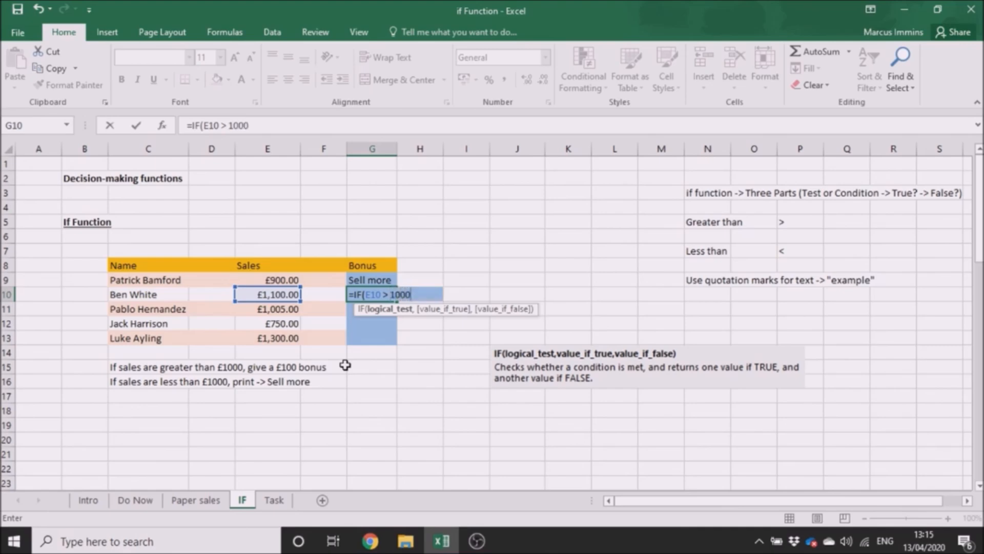
pyautogui.write(',')
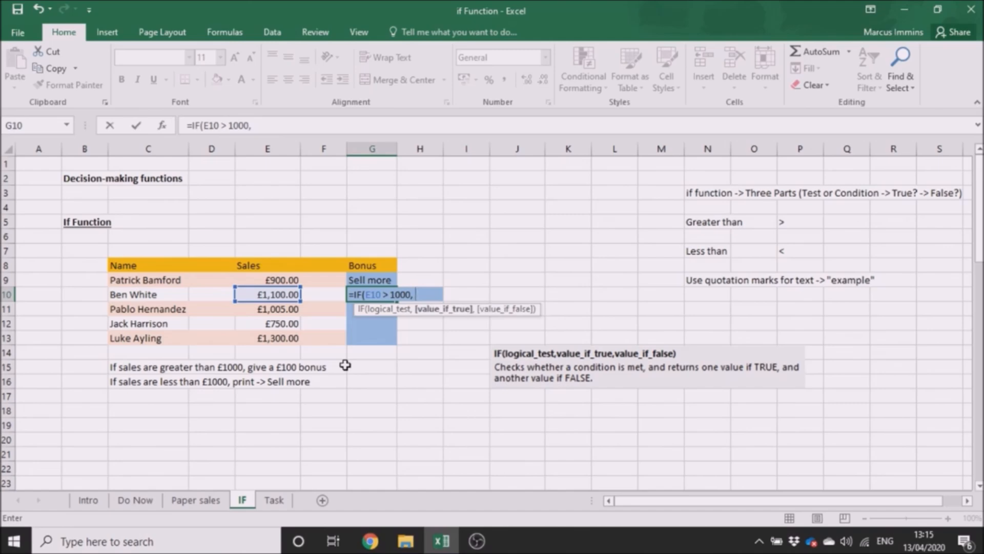
pyautogui.write(' 100,')
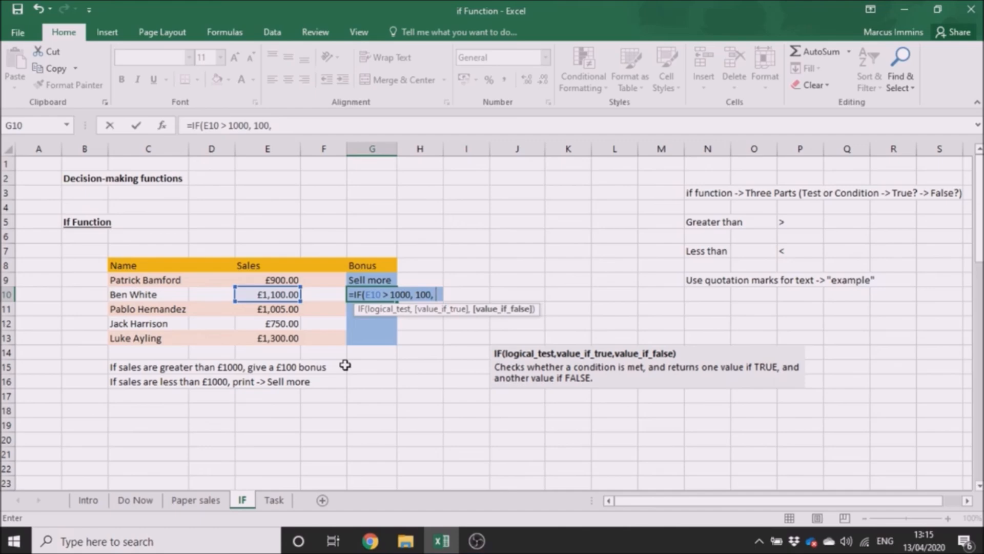
pyautogui.write(' "Sell')
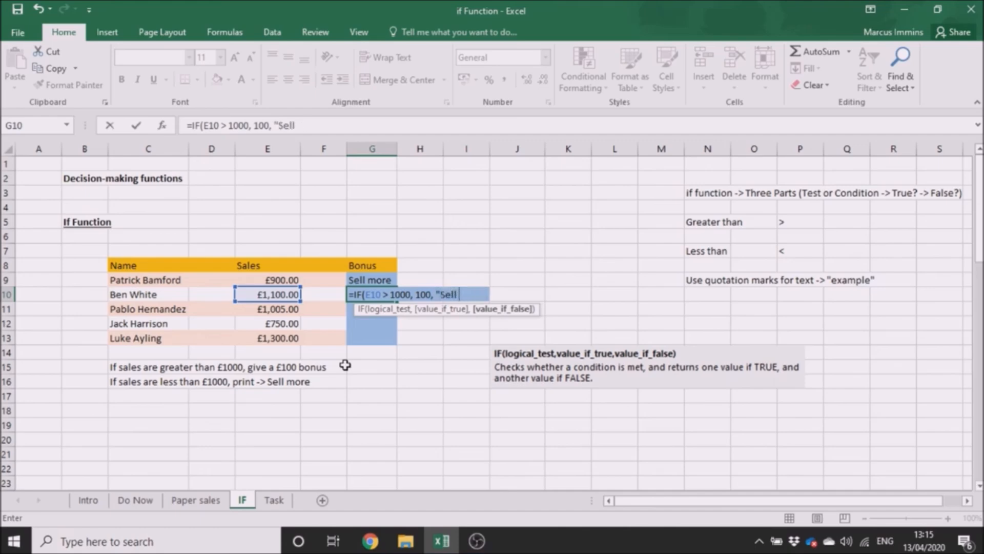
pyautogui.write(' more")')
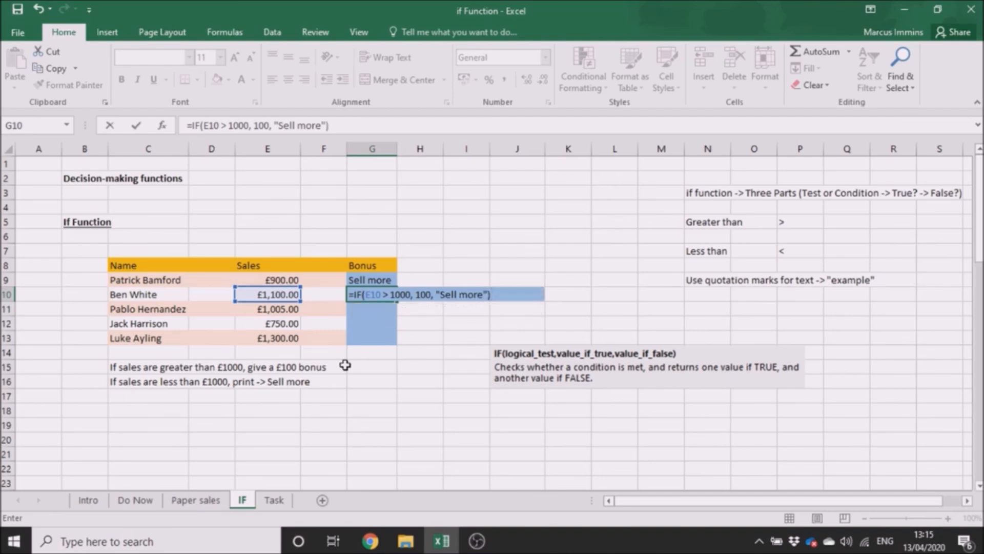
# Complete the IF formula in G10 with 100 as the value if true and "Sell more" as the value if false.
pyautogui.press('Return')
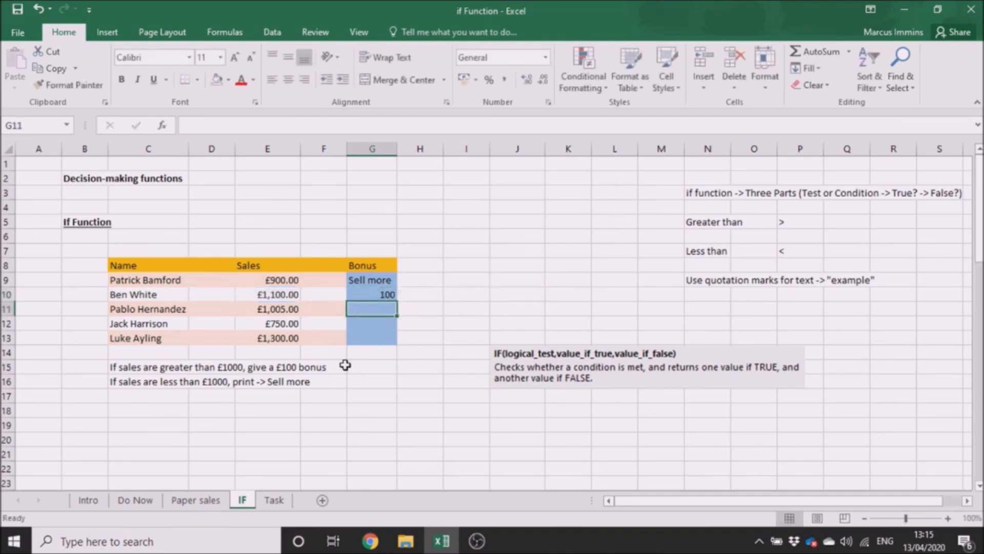
# Format the Bonus cells G9:G13 as Currency.
pyautogui.click(369, 293)
pyautogui.moveTo(365, 281); pyautogui.dragTo(366, 340)
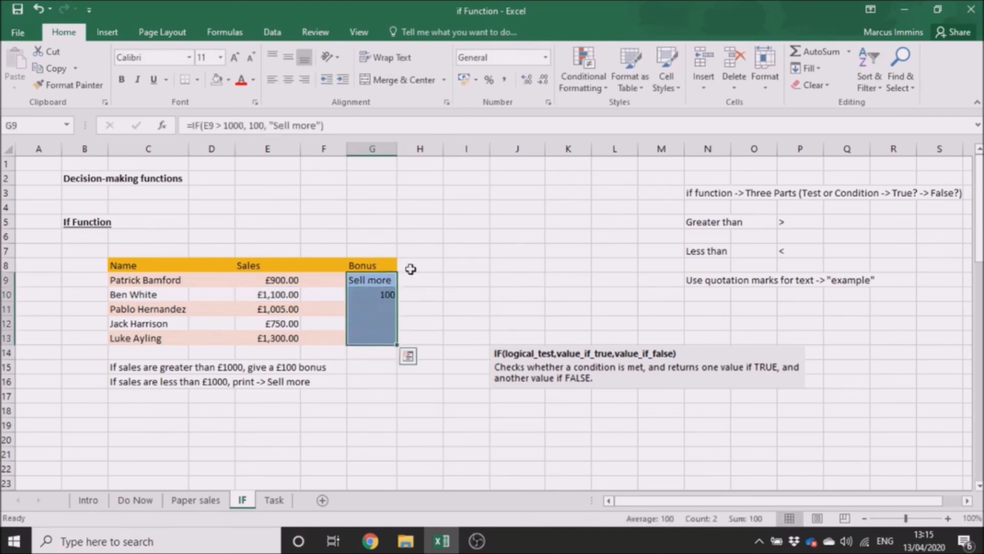
pyautogui.click(546, 57)
pyautogui.click(513, 147)
pyautogui.click(474, 310)
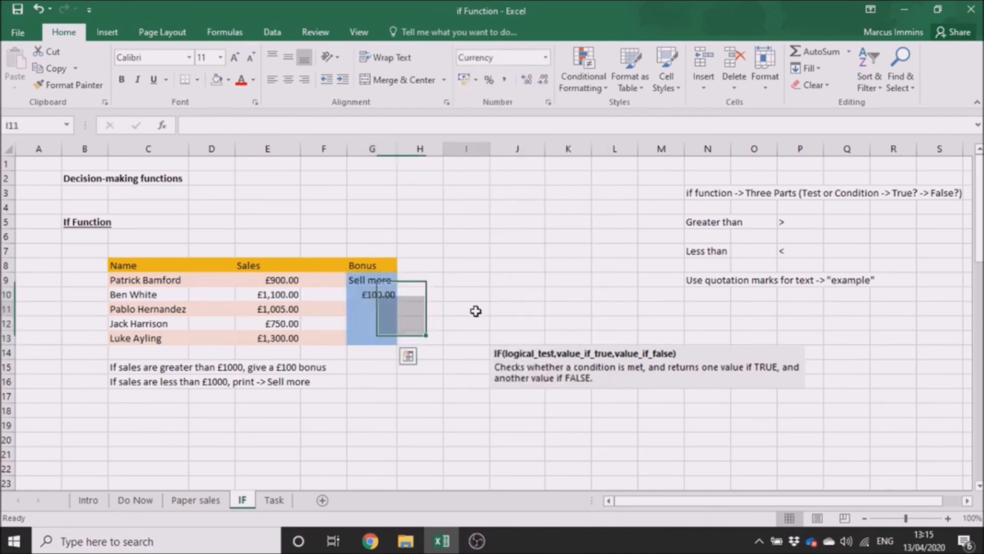
# Start an IF formula in G11 whose logical test is E11 > 1000.
pyautogui.click(375, 308)
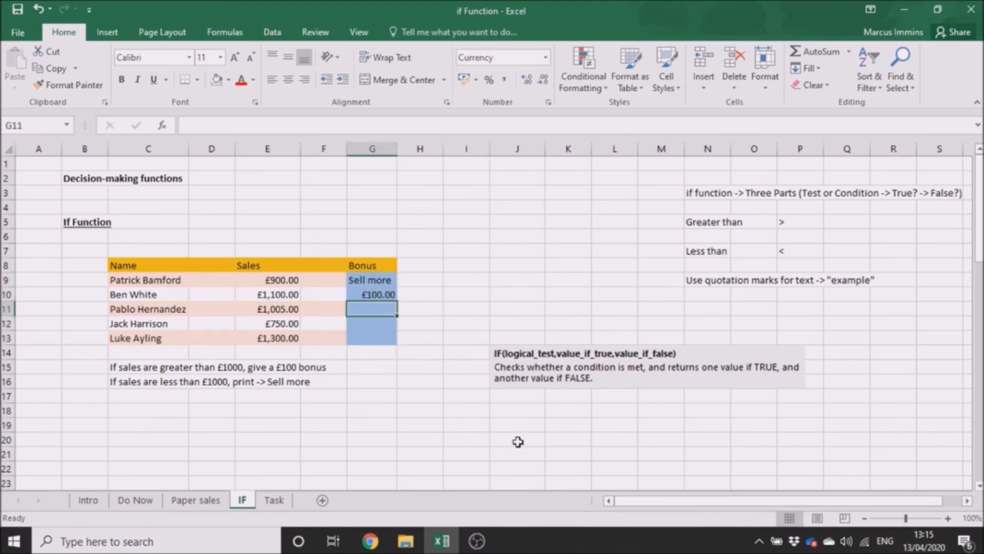
pyautogui.write('=')
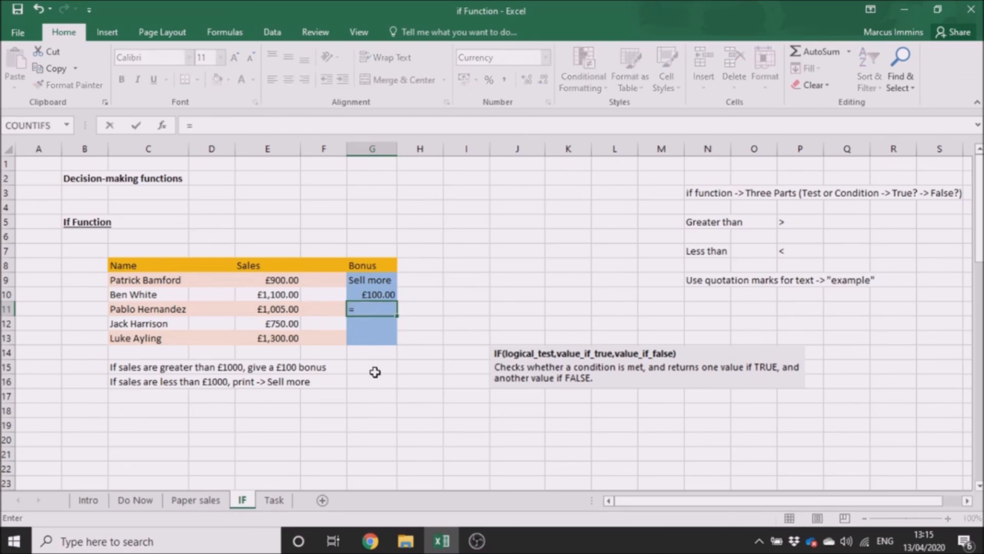
pyautogui.write('IF')
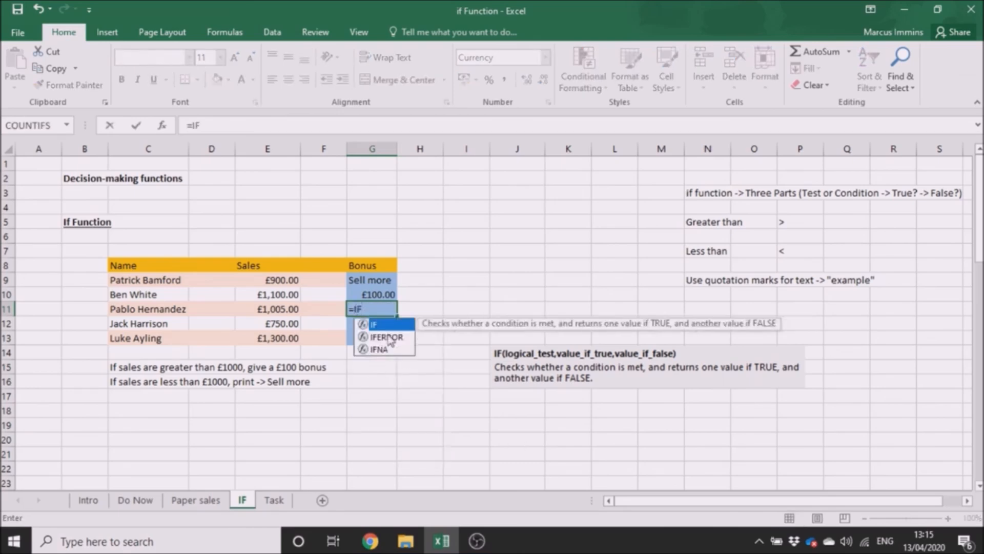
pyautogui.doubleClick(390, 325)
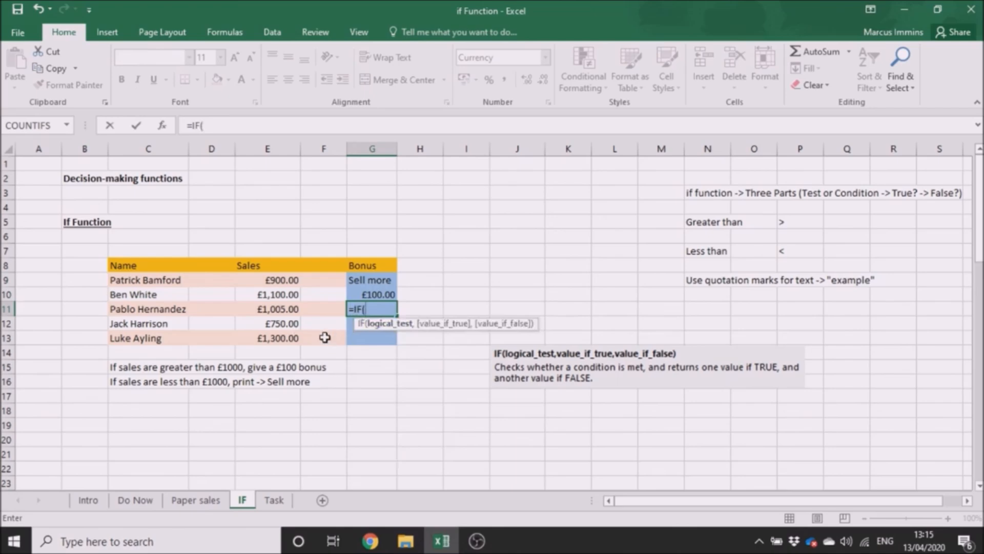
pyautogui.click(253, 311)
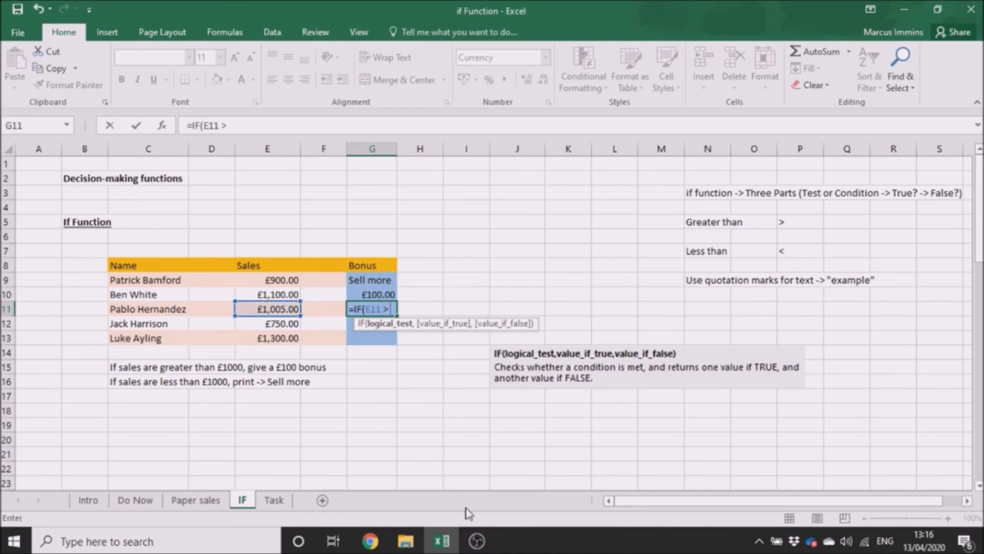
pyautogui.write('> 1000')
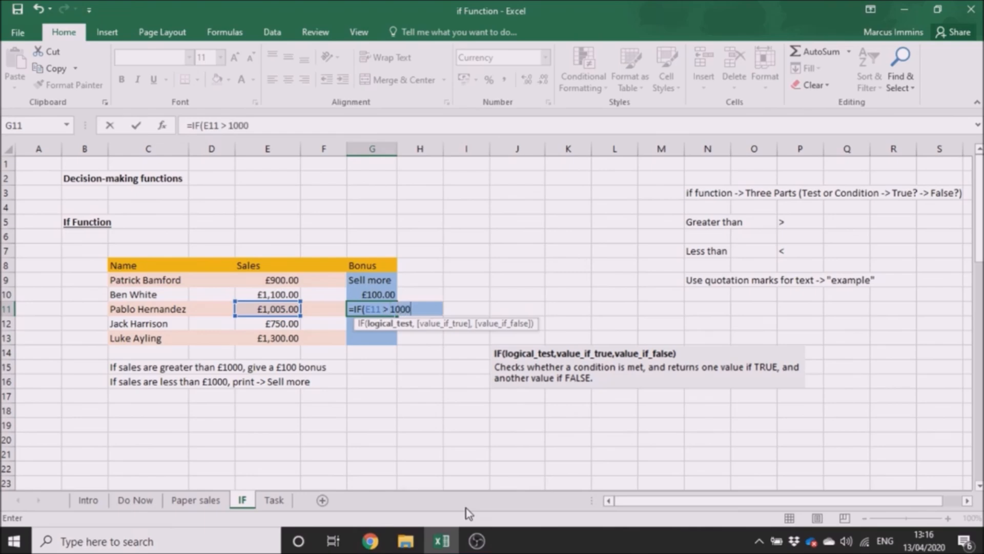
pyautogui.write(', ')
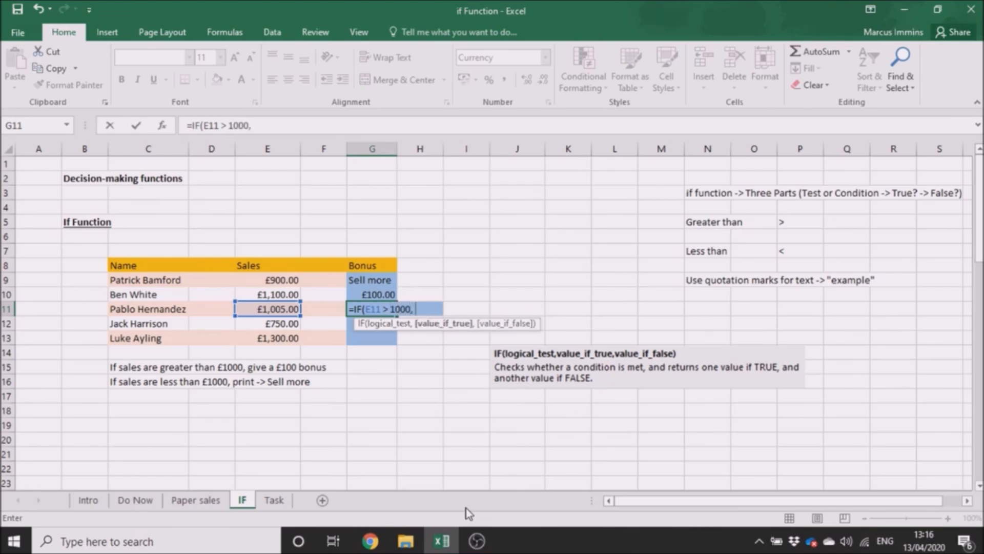
pyautogui.write('100,')
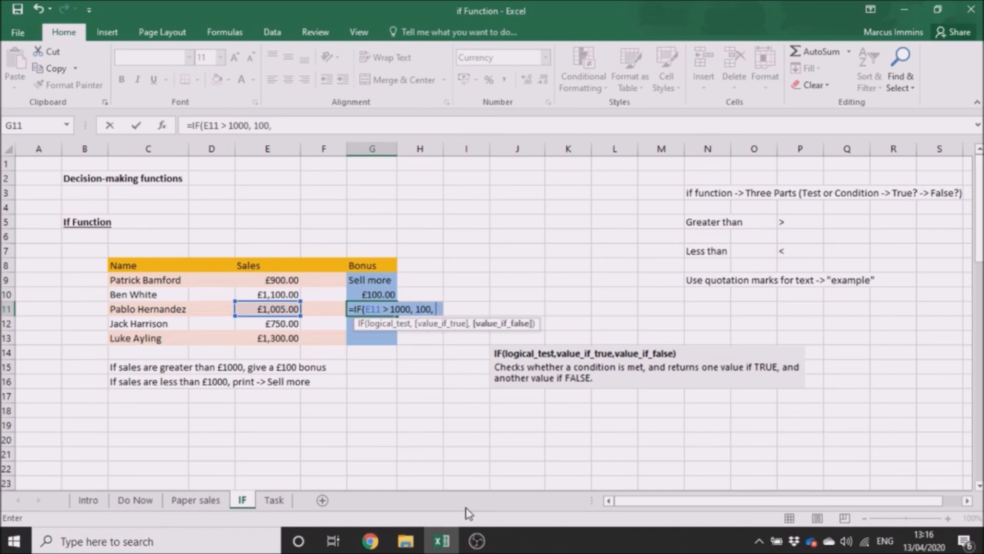
pyautogui.write(' "Sell more"')
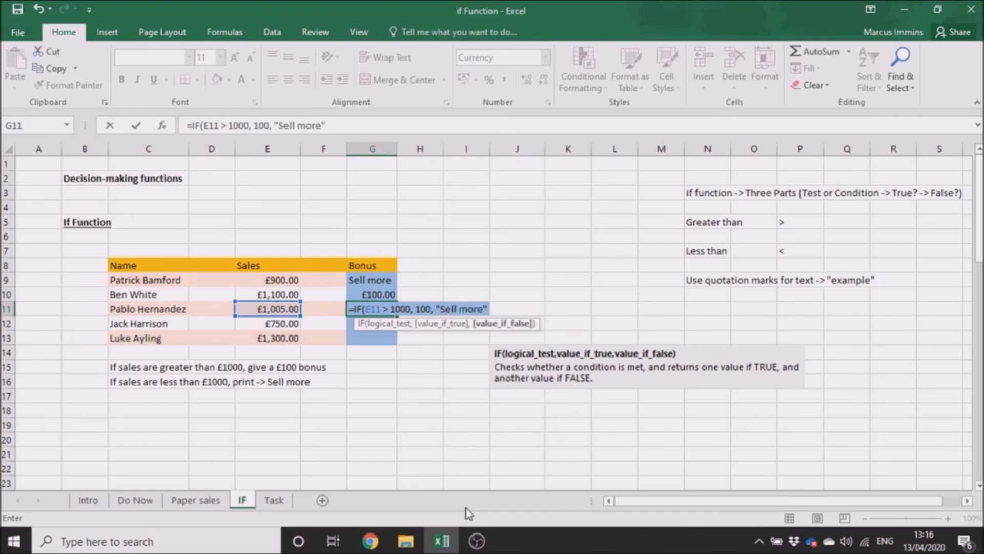
pyautogui.write(')')
# Complete the IF formula in G11 with 100 as the value if true and "Sell more" as the value if false.
pyautogui.press('Return')
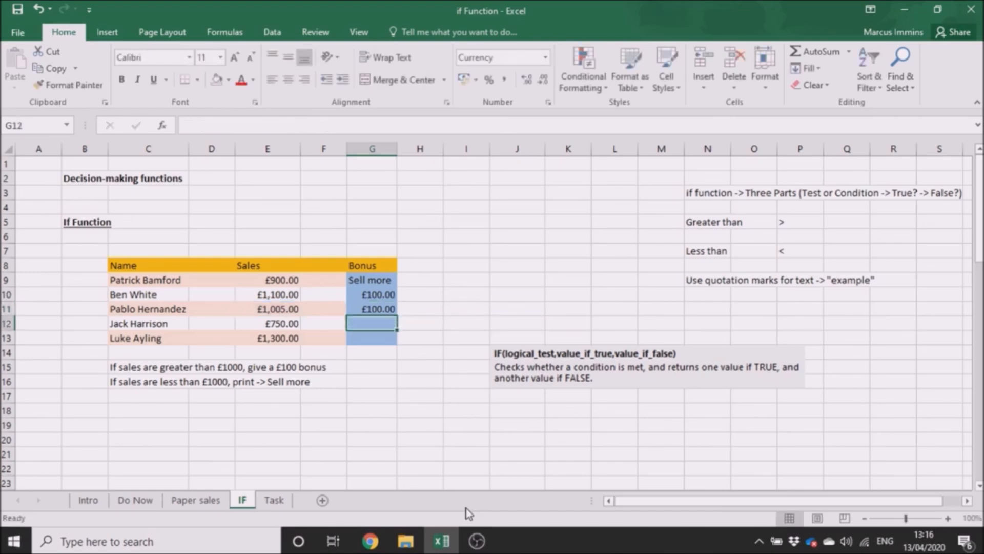
# Fill the IF formula from G11 down through G13 to cover the remaining Bonus cells.
pyautogui.click(393, 311)
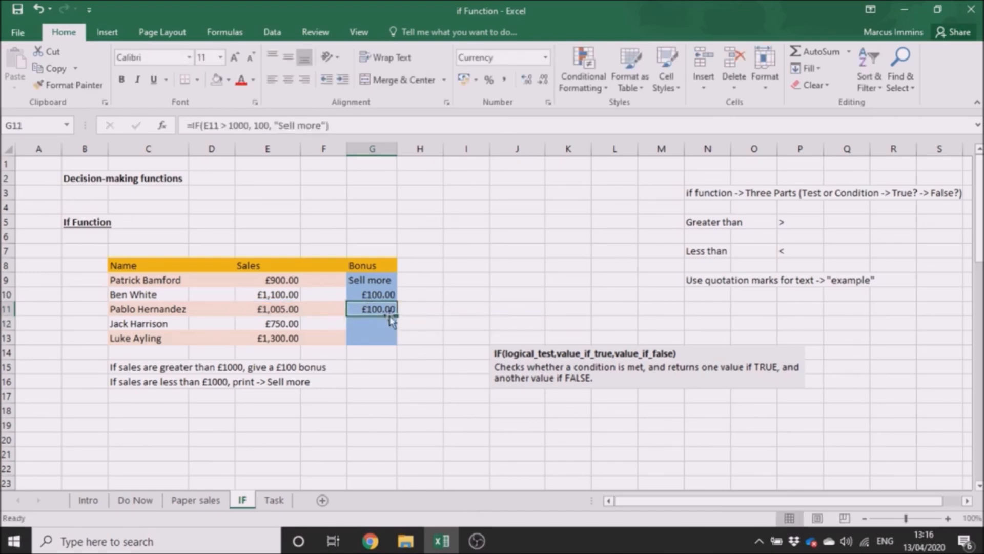
pyautogui.moveTo(396, 316); pyautogui.dragTo(399, 342)
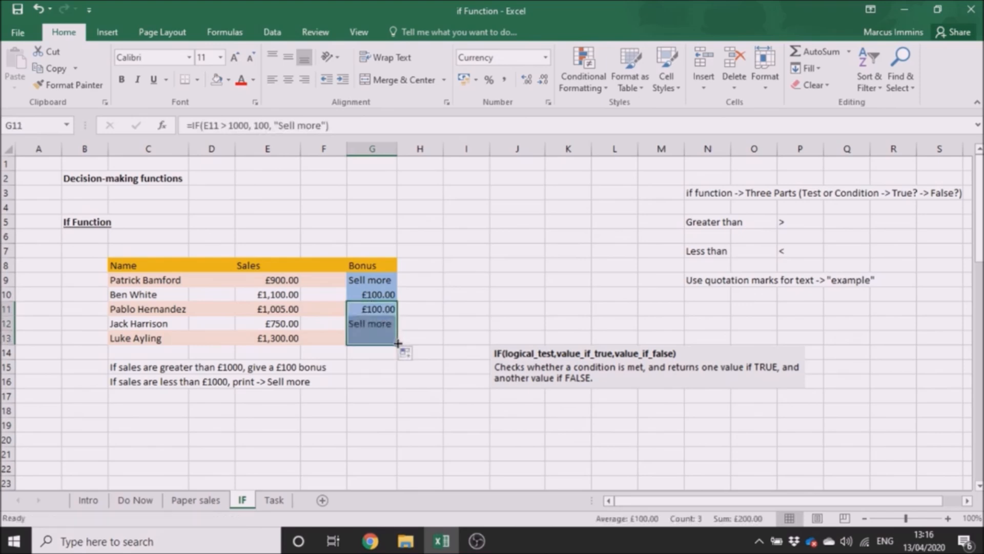
pyautogui.click(399, 380)
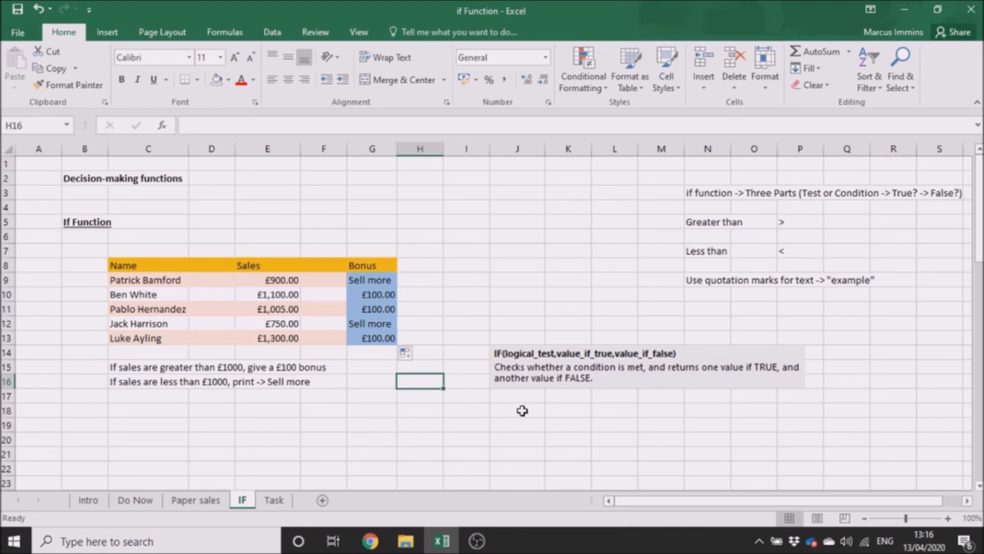
pyautogui.click(373, 368)
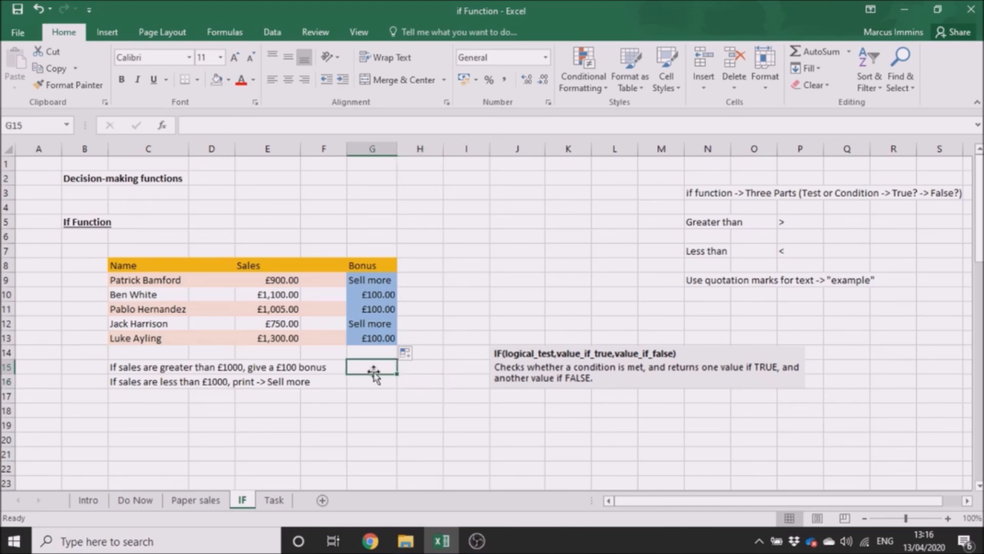
# Open the Task worksheet and review its sales bonus exercise in rows 8 to 16.
pyautogui.click(275, 501)
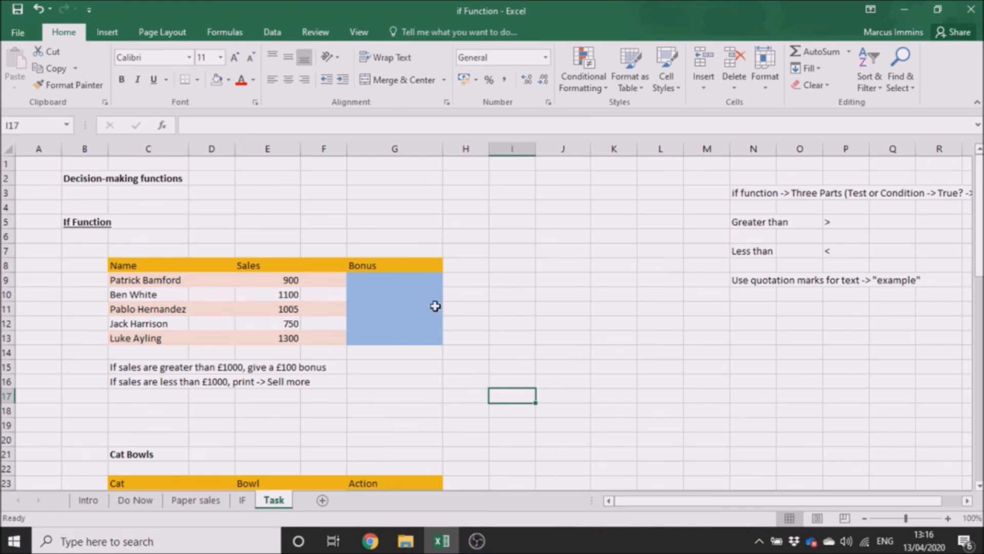
pyautogui.click(89, 252)
pyautogui.moveTo(89, 251); pyautogui.dragTo(514, 409)
pyautogui.click(543, 405)
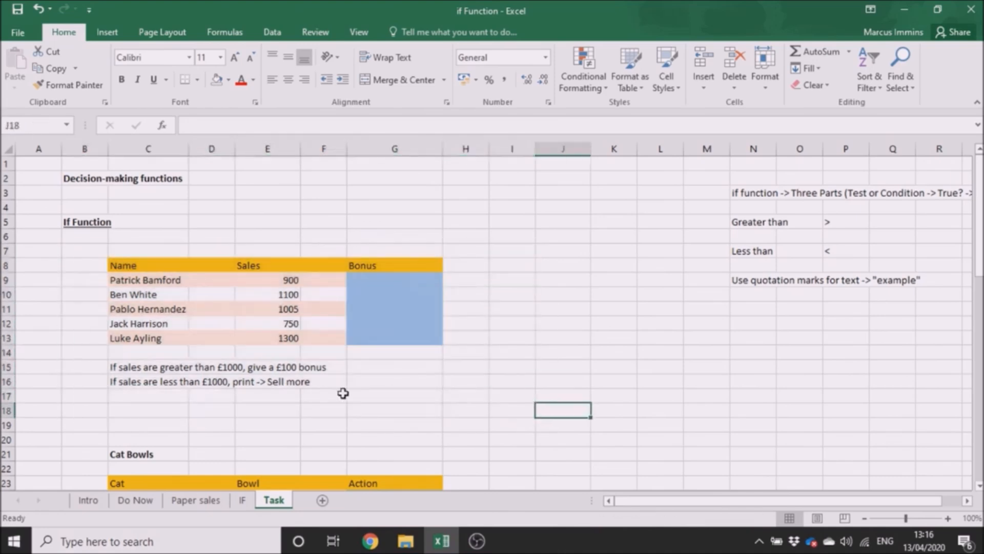
# Correct the misspelled word before "to" in the Cat Bowls instruction in C29 to "owner".
pyautogui.moveTo(978, 216); pyautogui.dragTo(978, 285)
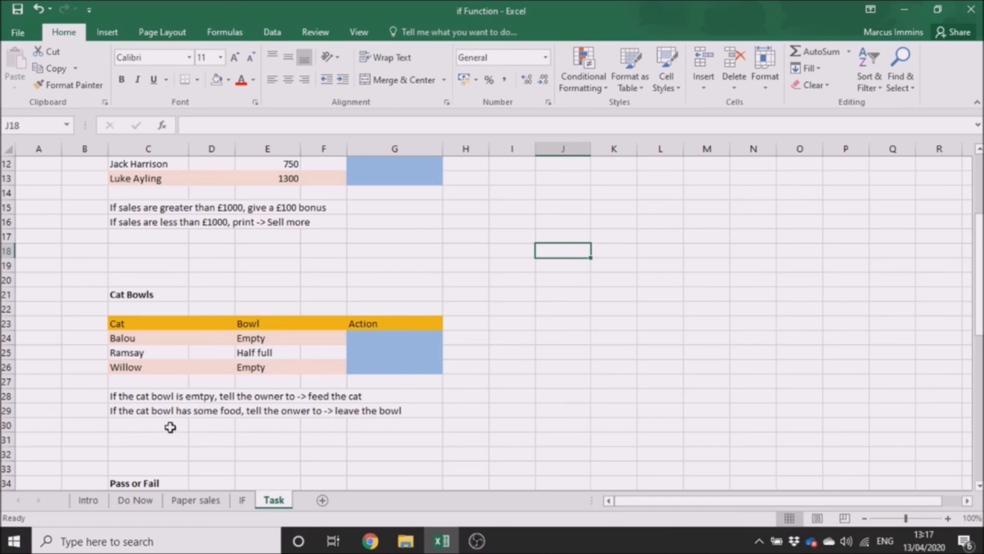
pyautogui.doubleClick(146, 410)
pyautogui.click(293, 410)
pyautogui.press('BackSpace')
pyautogui.write('n')
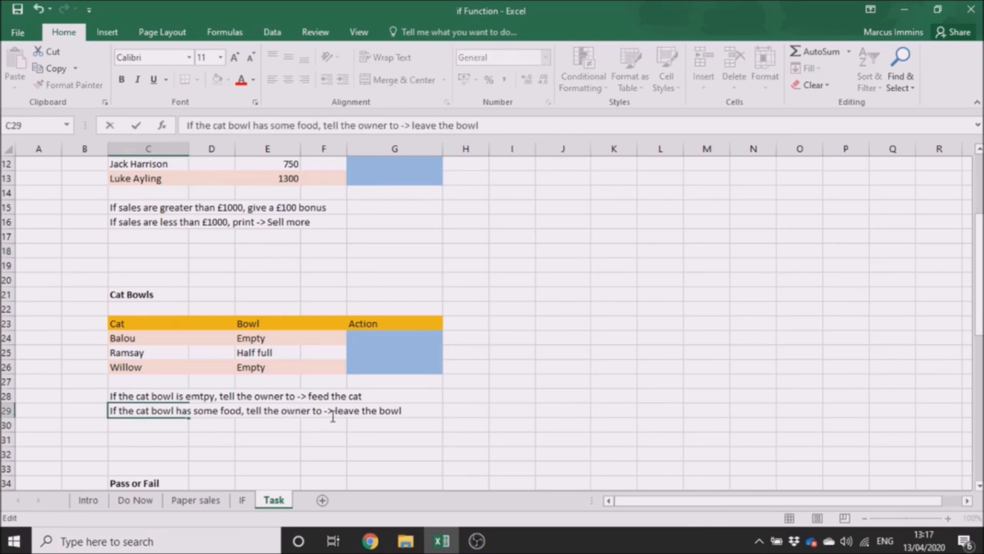
pyautogui.click(536, 445)
pyautogui.click(479, 421)
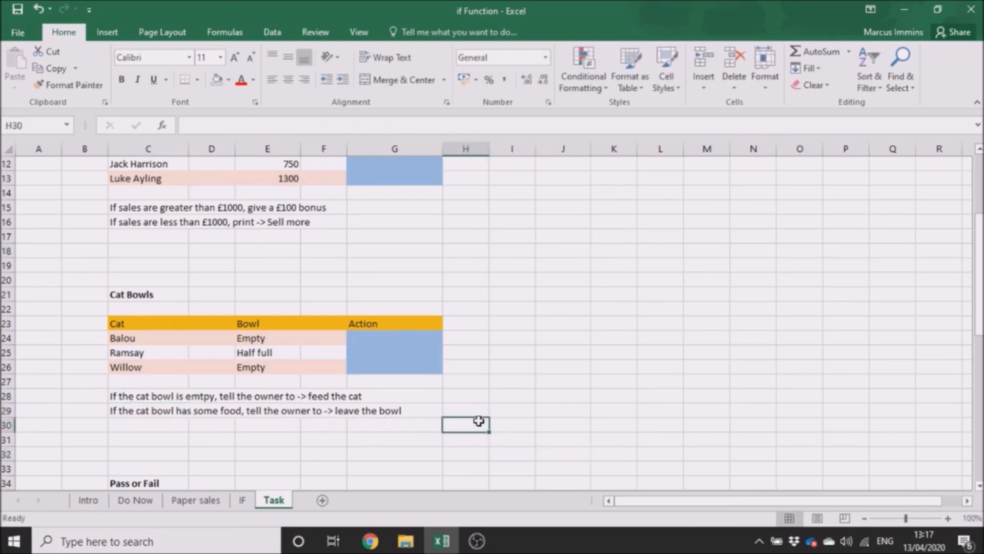
# Review the Pass or Fail exercise further down the Task sheet and return to the start of the sheet.
pyautogui.moveTo(980, 270); pyautogui.dragTo(980, 344)
pyautogui.click(472, 481)
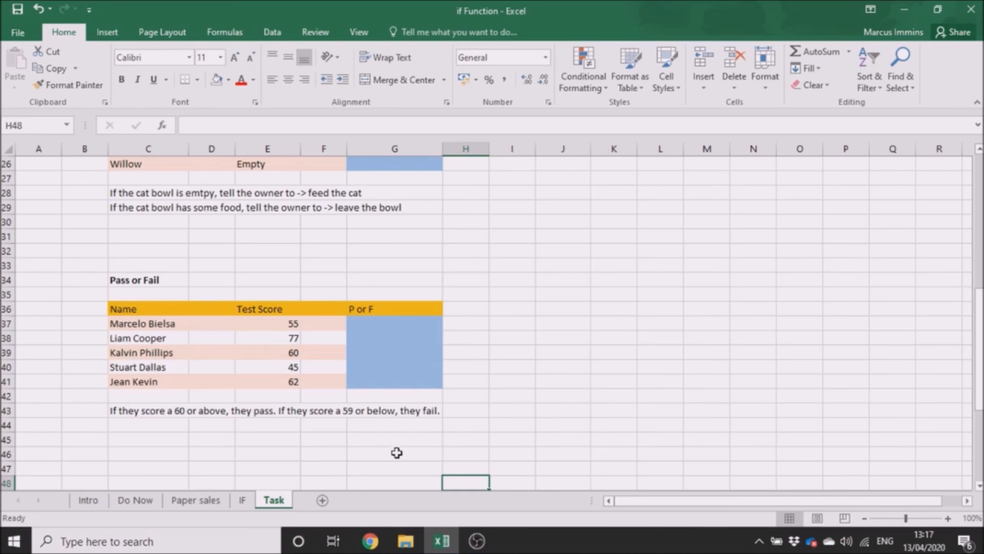
pyautogui.click(512, 439)
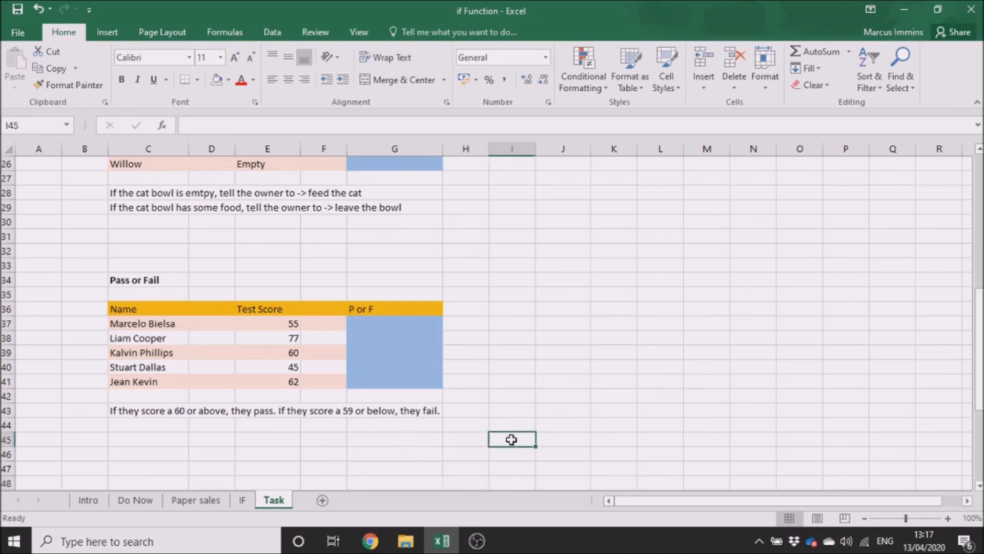
pyautogui.moveTo(981, 391); pyautogui.dragTo(979, 257)
pyautogui.click(726, 395)
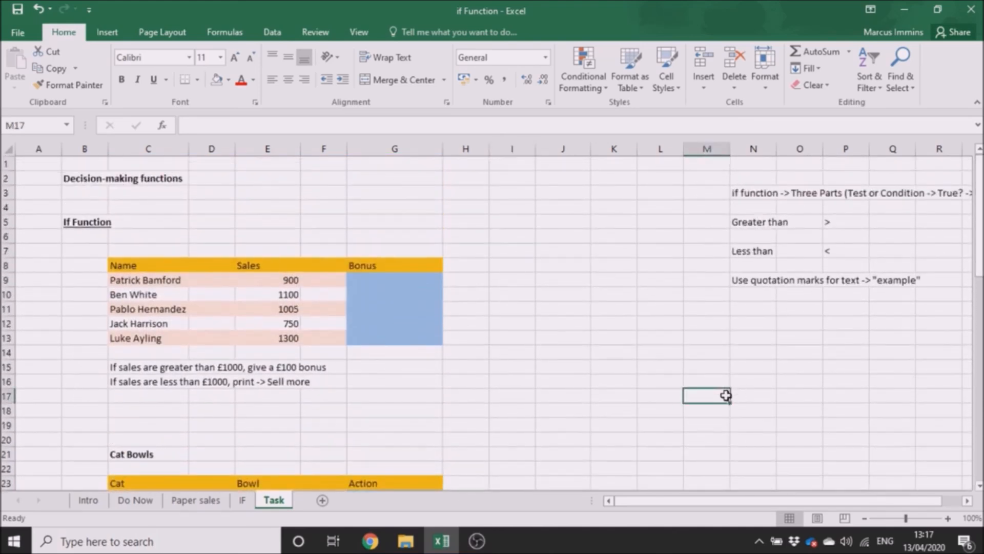